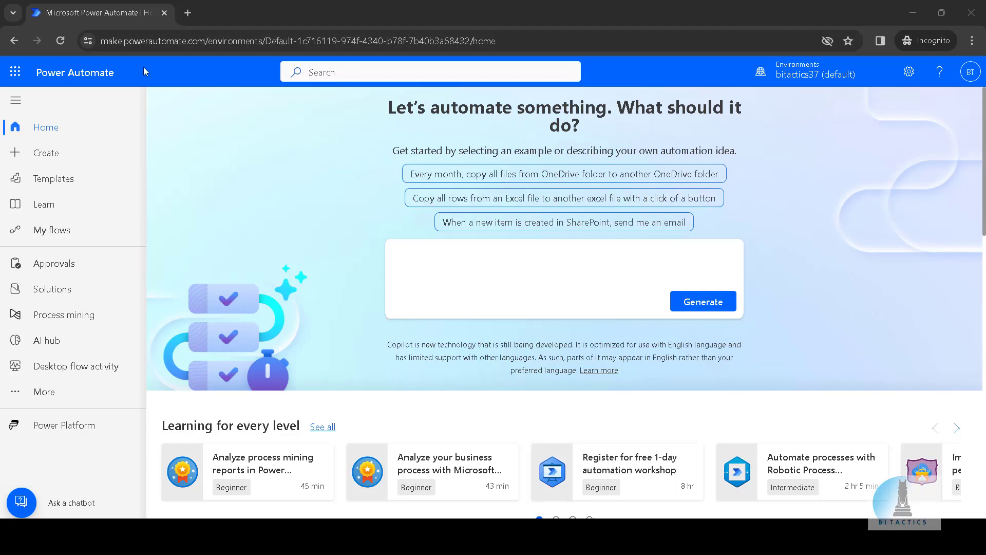
Generate a flow from the description "send email every week", accept the suggested Recurrence and Send an email steps, and create it.
{"action": "left_click", "coordinate": [475, 267]}
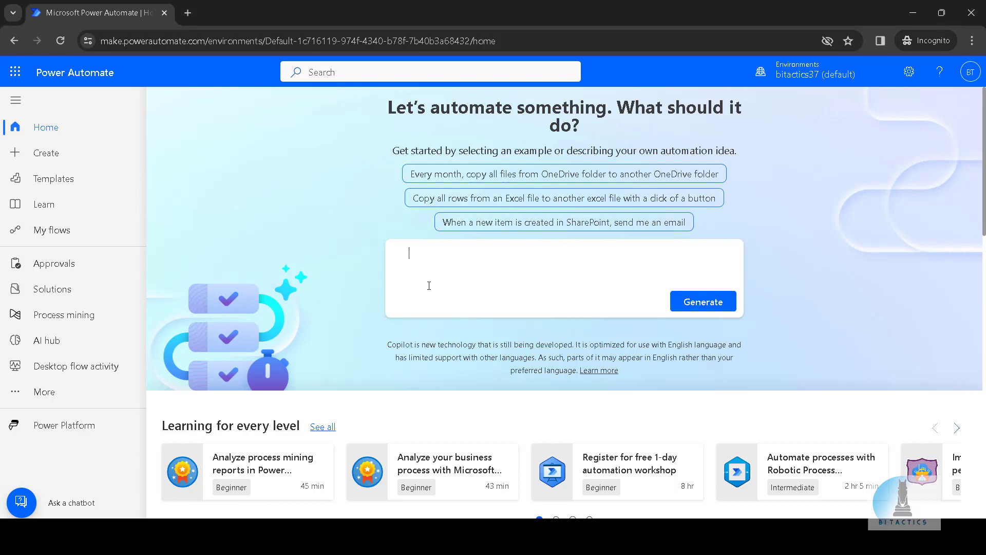
{"action": "left_click", "coordinate": [418, 255]}
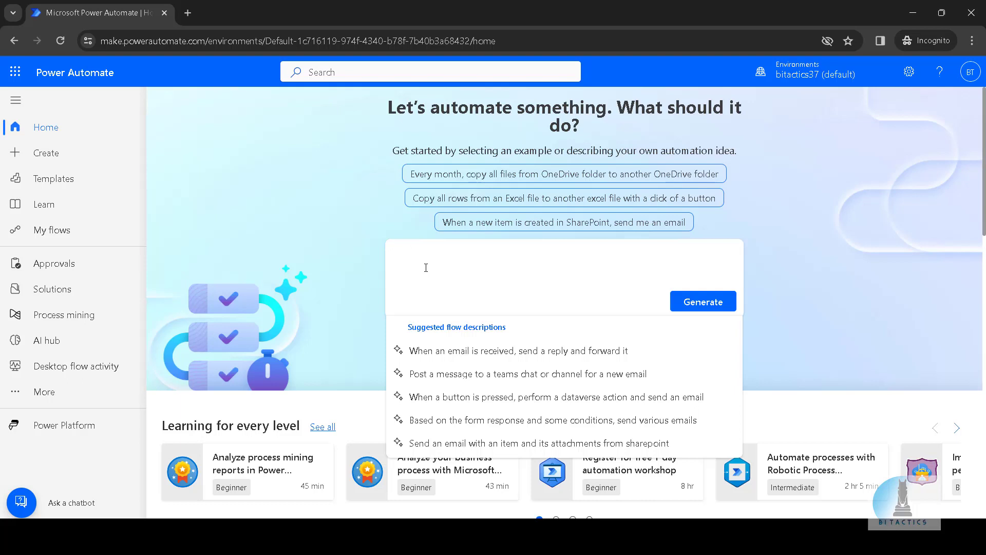
{"action": "type", "text": "send e"}
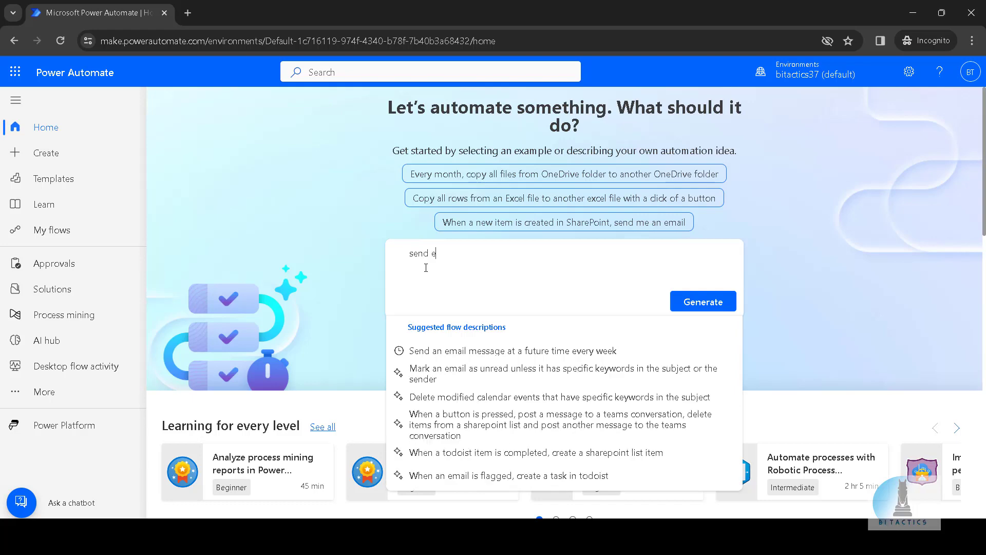
{"action": "type", "text": "mail e"}
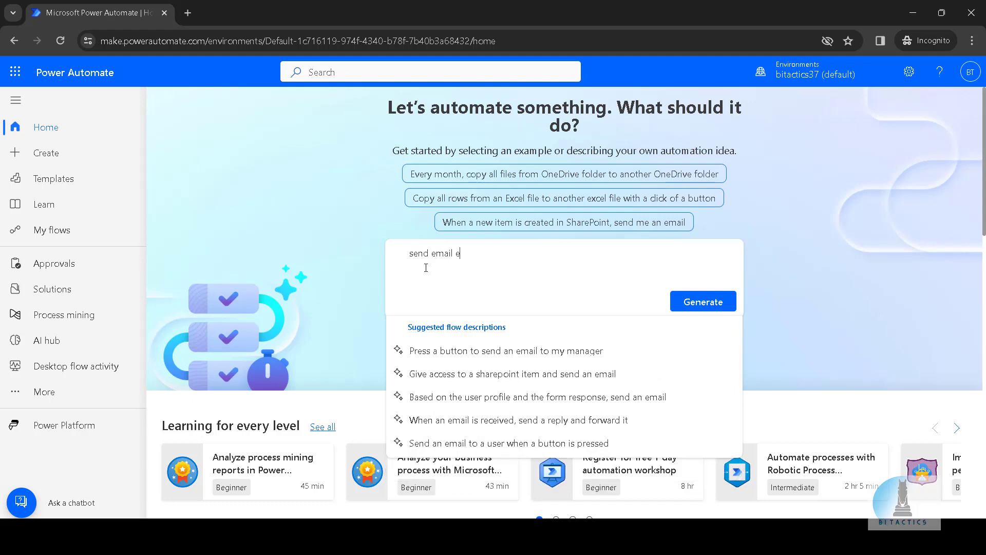
{"action": "type", "text": "very week"}
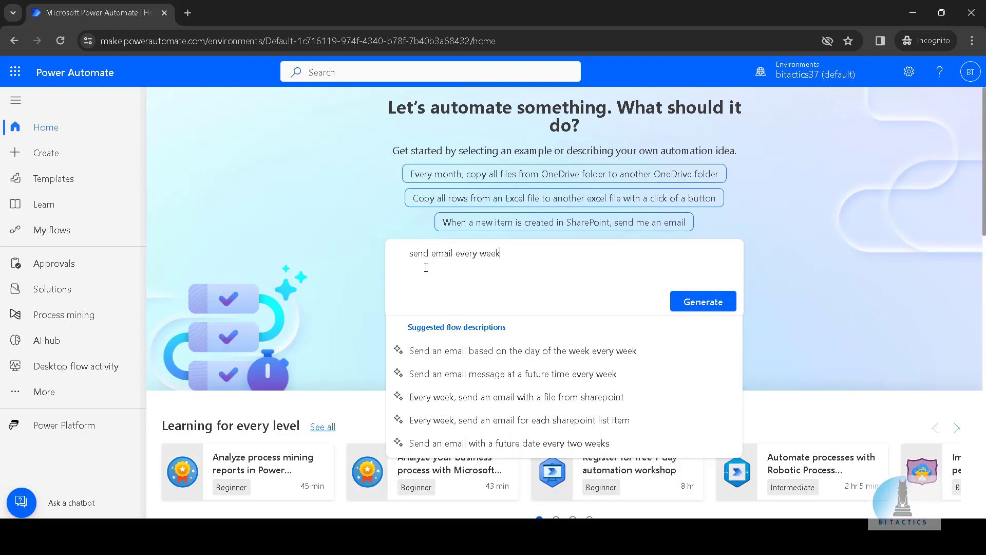
{"action": "left_click", "coordinate": [688, 302]}
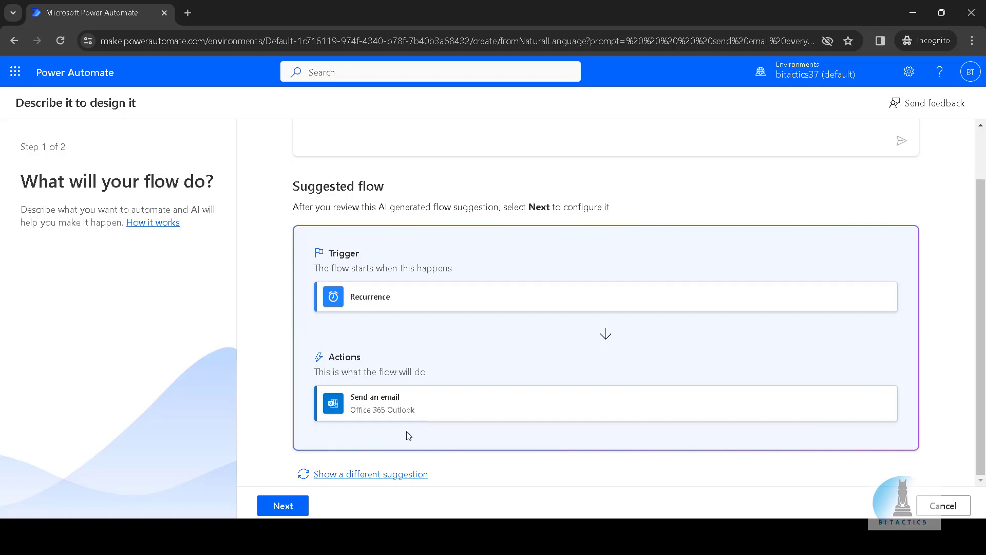
{"action": "left_click", "coordinate": [271, 509]}
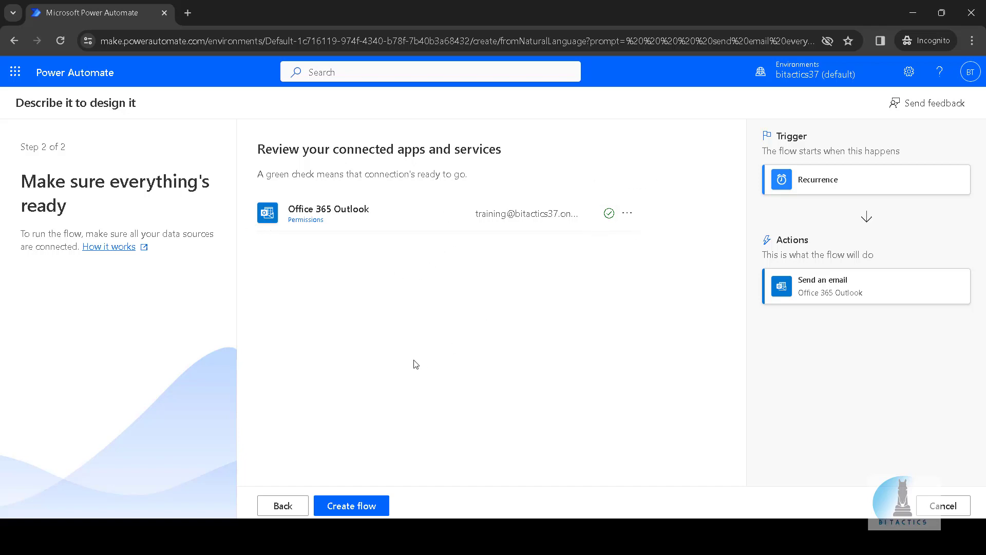
{"action": "left_click", "coordinate": [355, 506]}
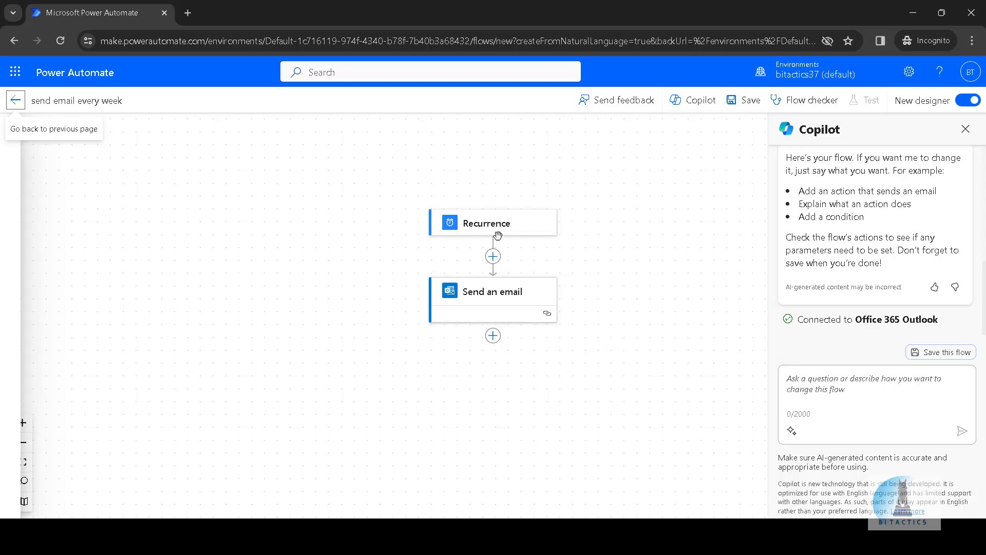
Set the time zone of the Recurrence trigger to (UTC+02:00) Cairo.
{"action": "left_click", "coordinate": [515, 233]}
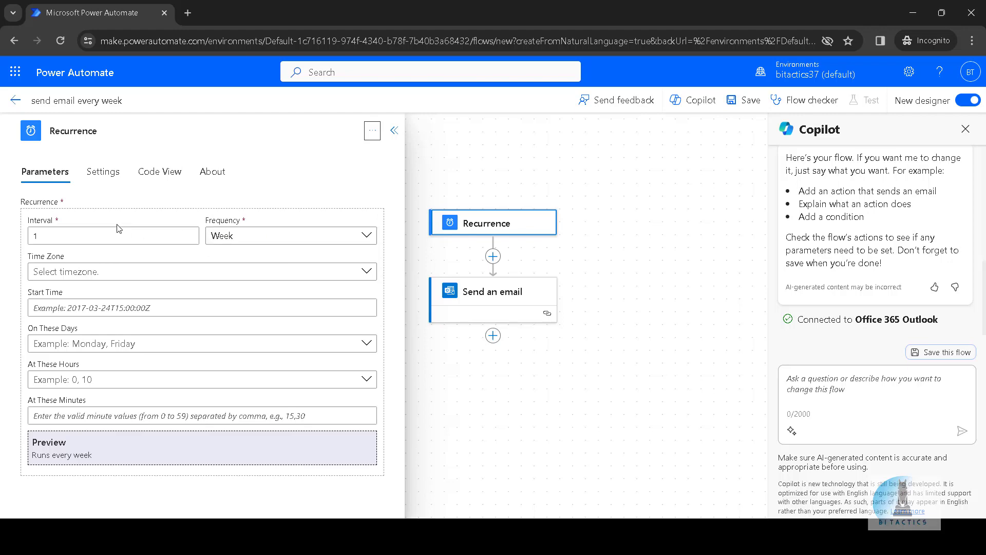
{"action": "left_click", "coordinate": [266, 238]}
{"action": "left_click", "coordinate": [265, 240]}
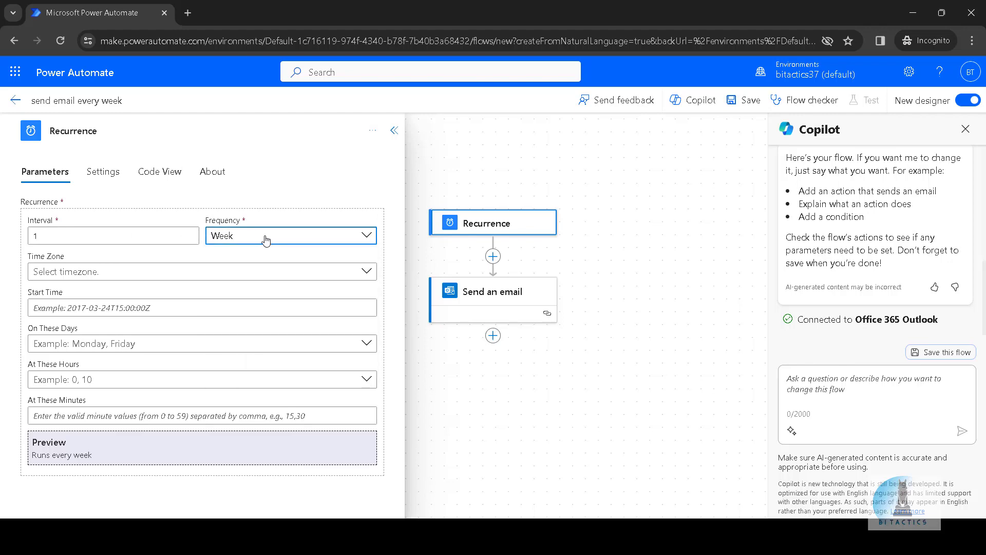
{"action": "left_click", "coordinate": [91, 272]}
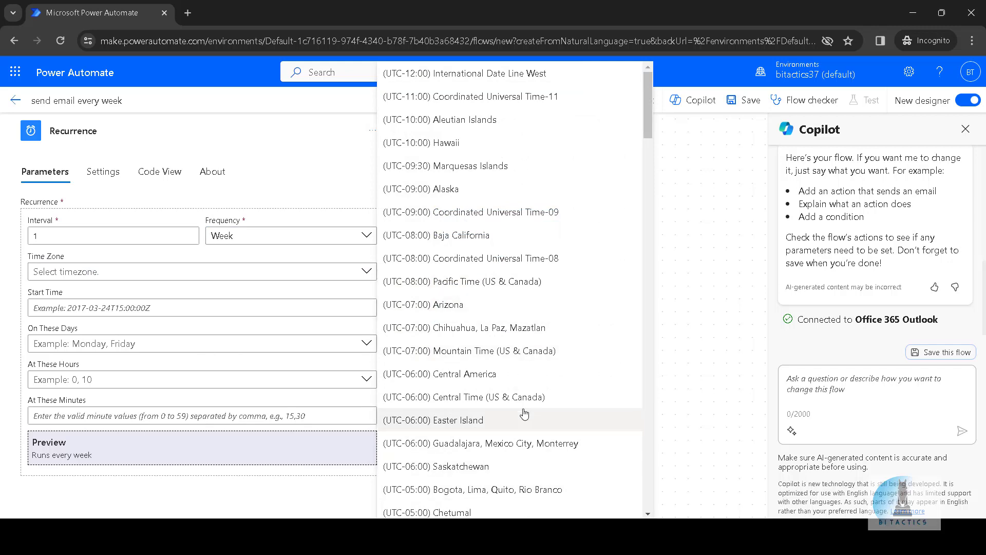
{"action": "scroll", "coordinate": [518, 407], "scroll_direction": "down", "scroll_amount": 4}
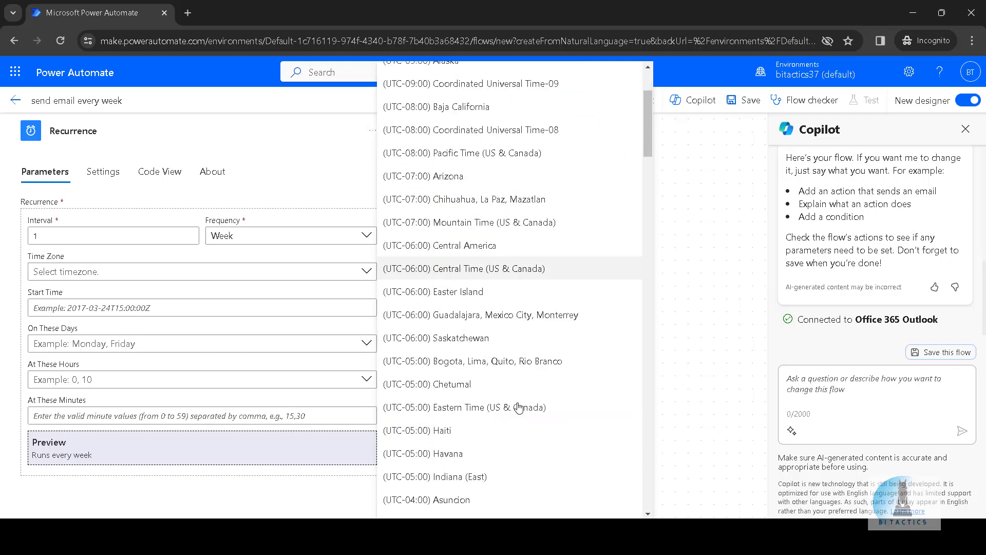
{"action": "scroll", "coordinate": [516, 411], "scroll_direction": "down", "scroll_amount": 4}
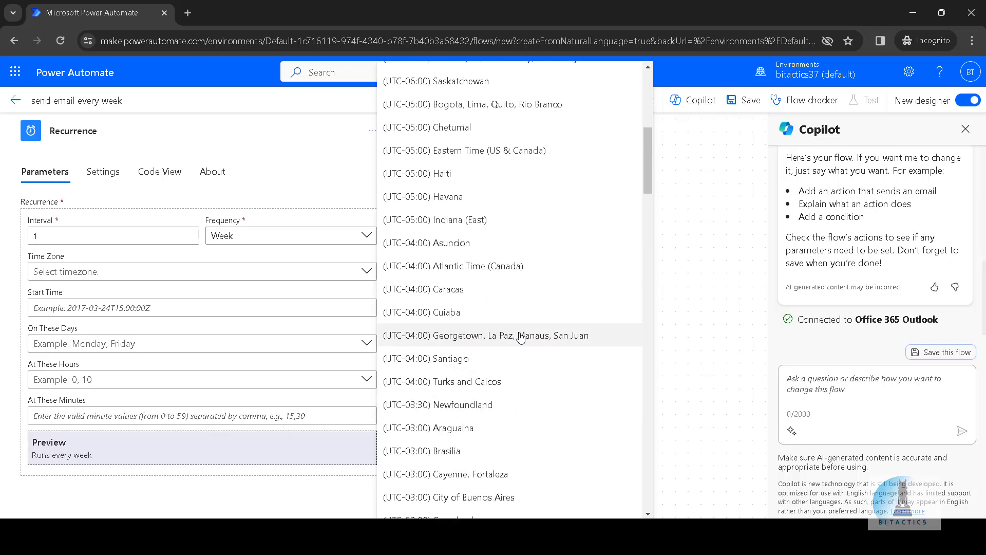
{"action": "scroll", "coordinate": [520, 337], "scroll_direction": "down", "scroll_amount": 5}
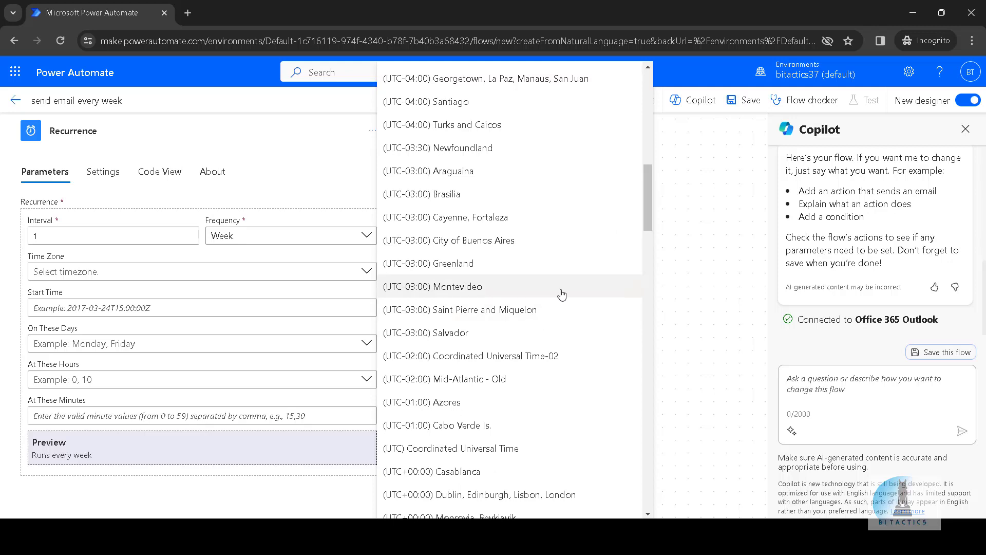
{"action": "scroll", "coordinate": [554, 296], "scroll_direction": "down", "scroll_amount": 7}
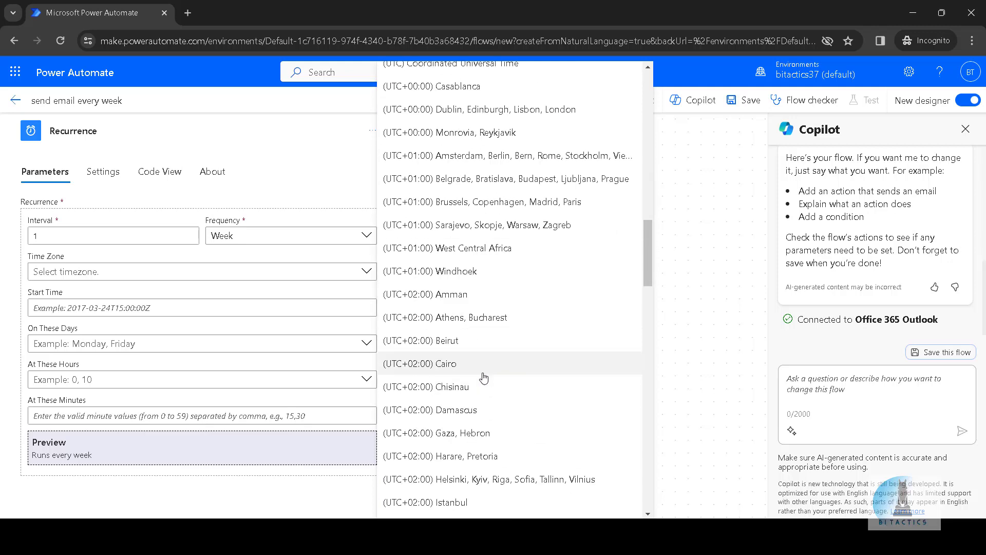
{"action": "left_click", "coordinate": [479, 371]}
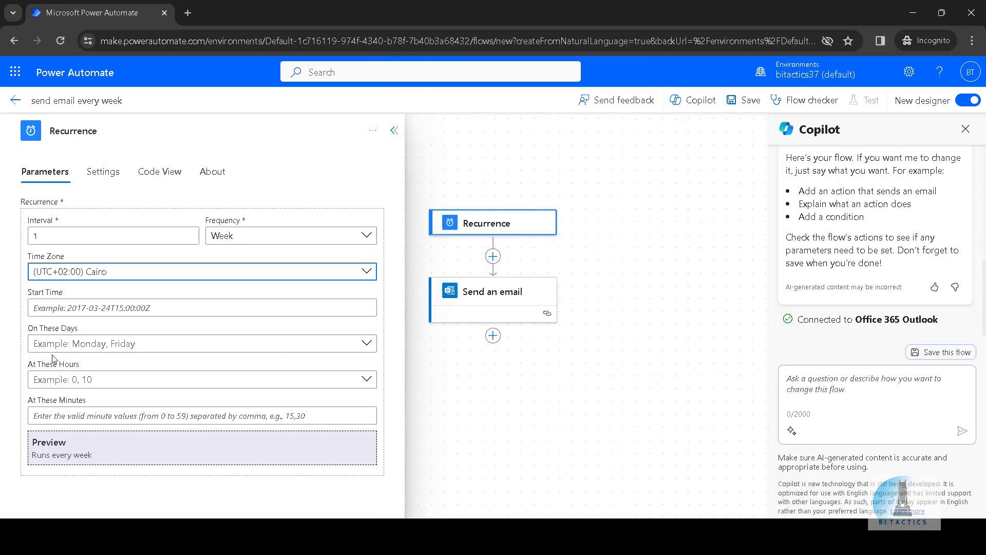
Schedule the recurrence for hour 9 and minute 0, leaving the start time empty.
{"action": "left_click", "coordinate": [343, 308]}
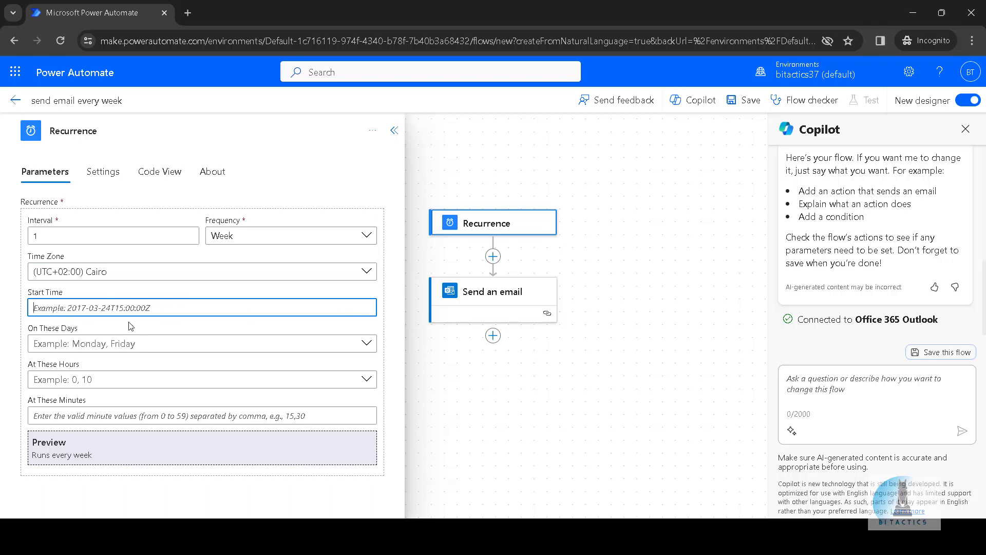
{"action": "left_click", "coordinate": [111, 382]}
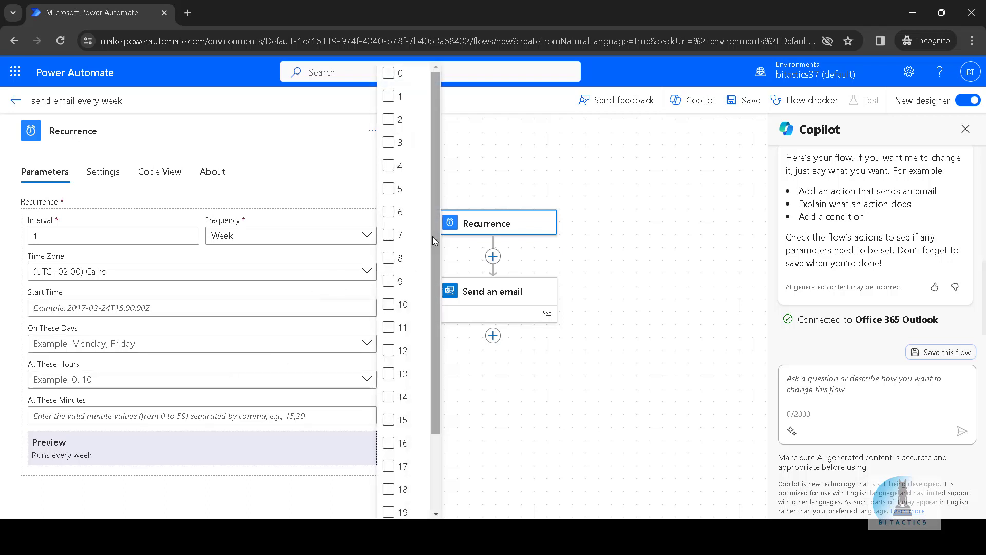
{"action": "left_click", "coordinate": [409, 265]}
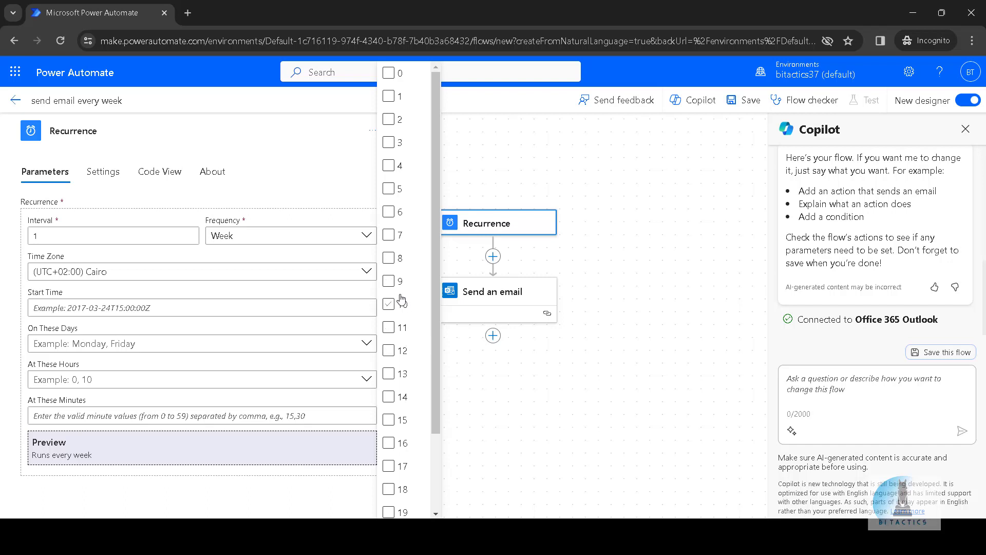
{"action": "left_click", "coordinate": [389, 282]}
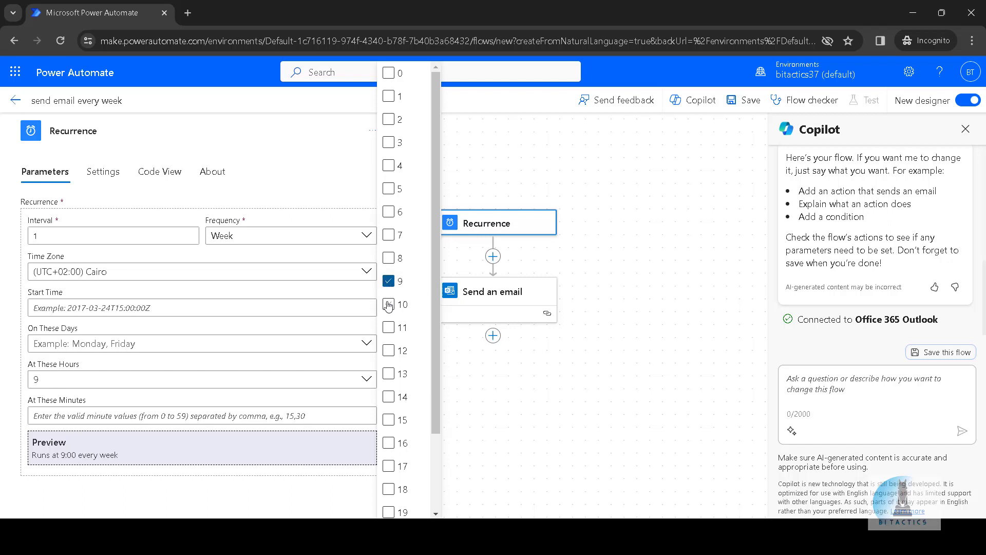
{"action": "left_click", "coordinate": [143, 417]}
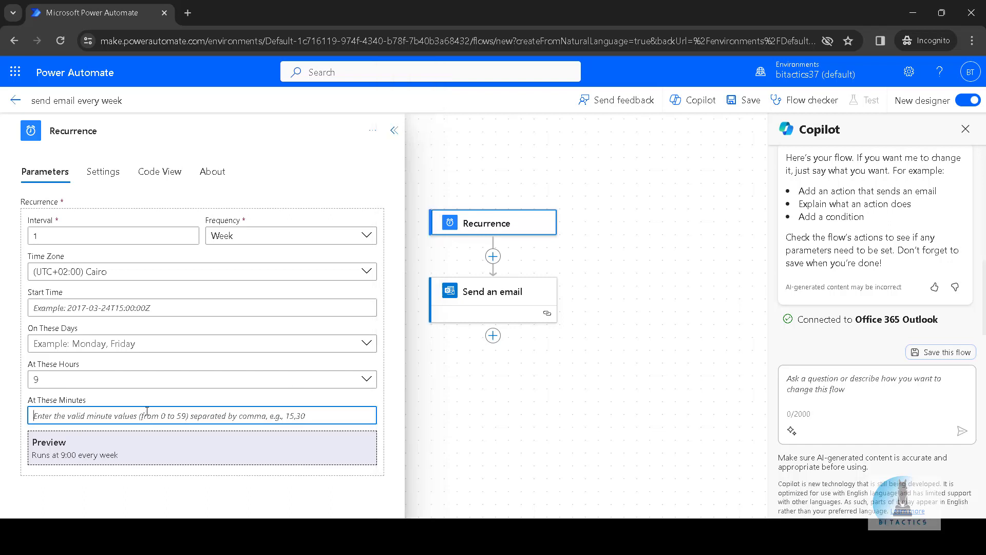
{"action": "type", "text": "0"}
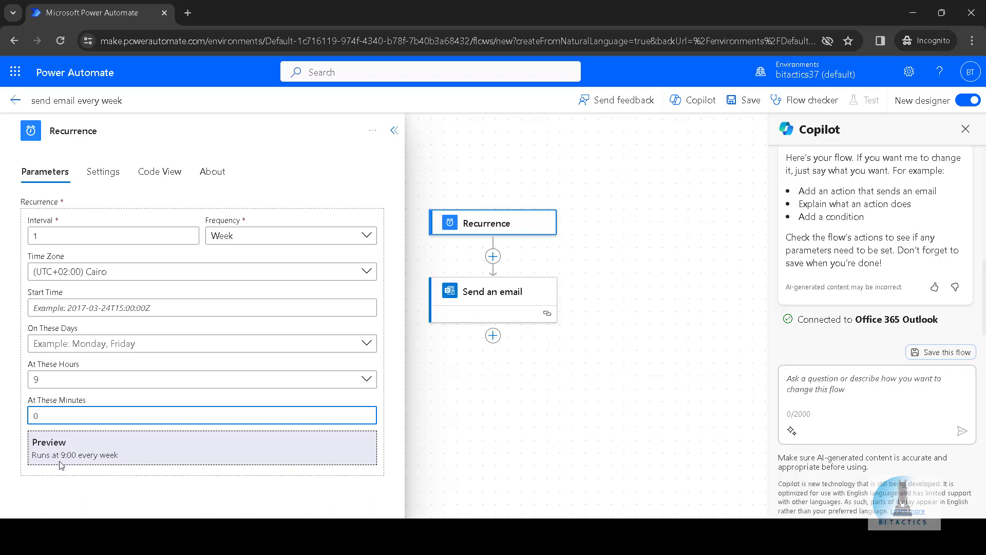
{"action": "left_click", "coordinate": [485, 419]}
Enter the recipient's email address in the Send an email action, choosing the matching training account.
{"action": "left_click", "coordinate": [495, 298]}
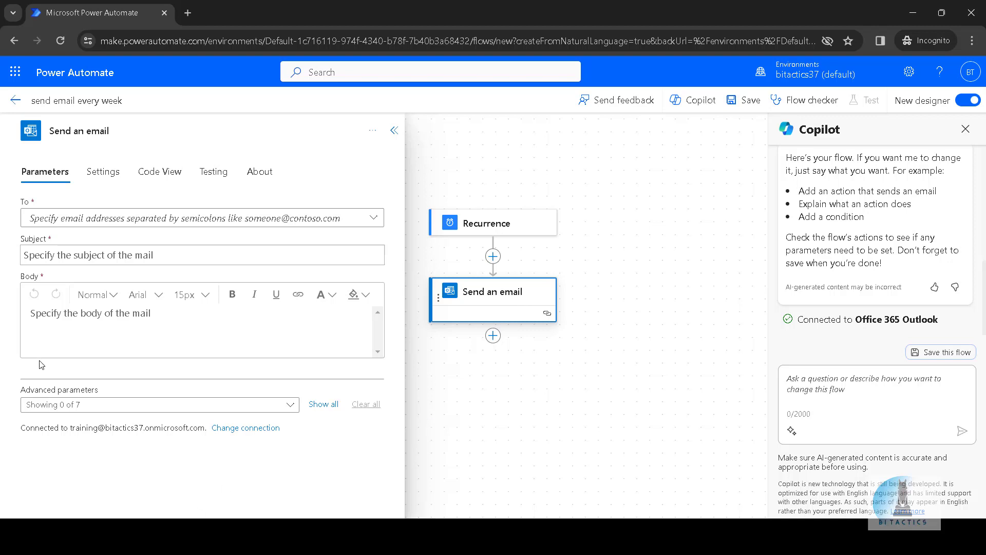
{"action": "left_click", "coordinate": [96, 221]}
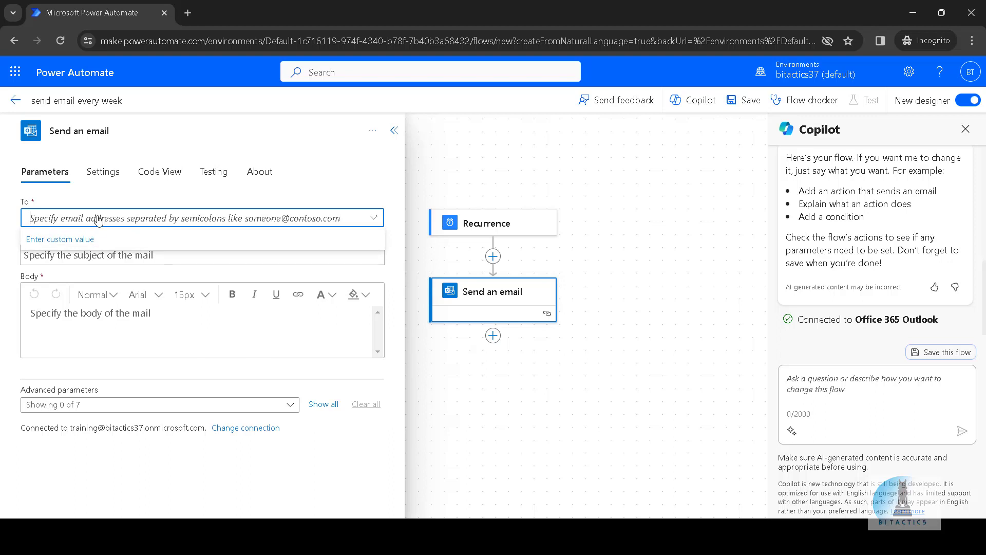
{"action": "type", "text": "tr"}
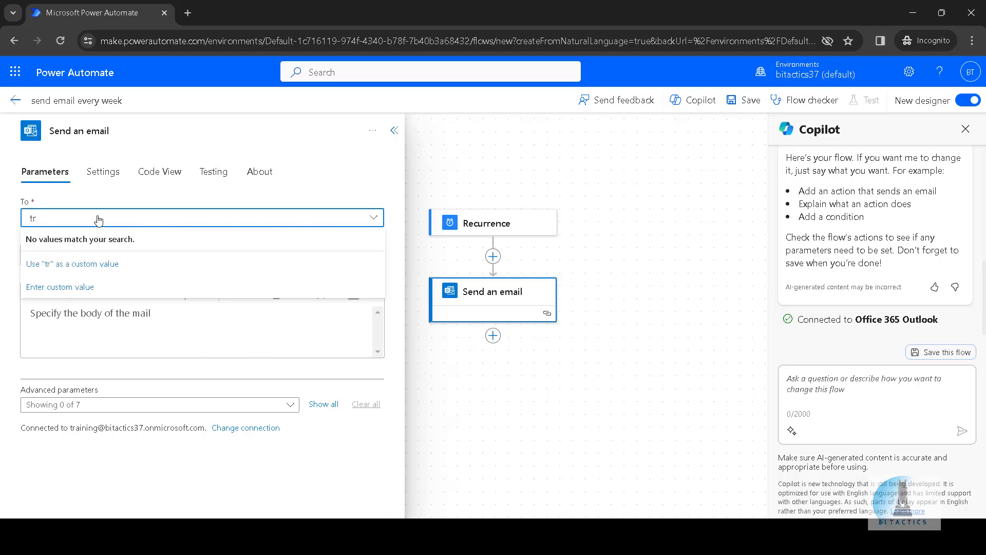
{"action": "type", "text": "aining"}
{"action": "left_click", "coordinate": [137, 258]}
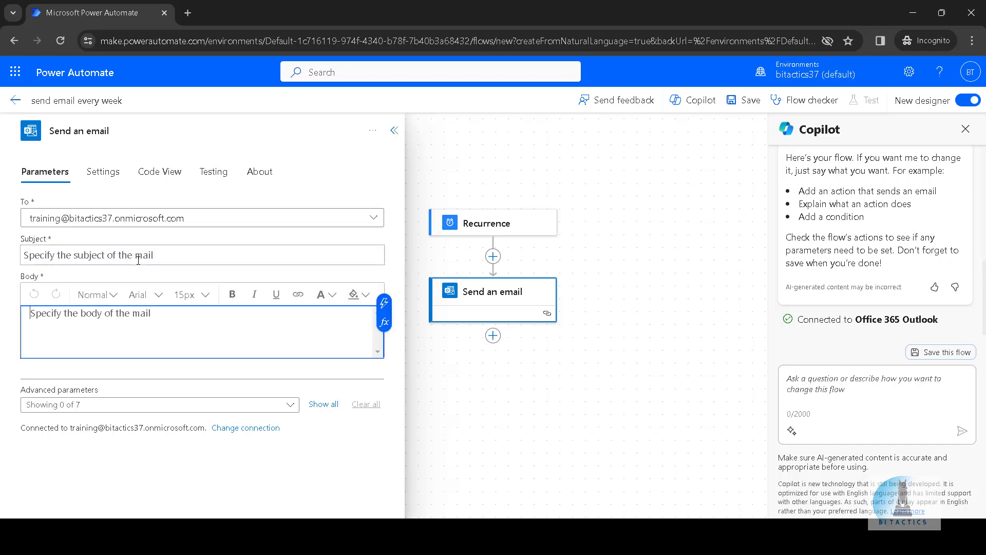
Give the email the subject "Test Email" and the body text "Test Email Body".
{"action": "left_click", "coordinate": [138, 261]}
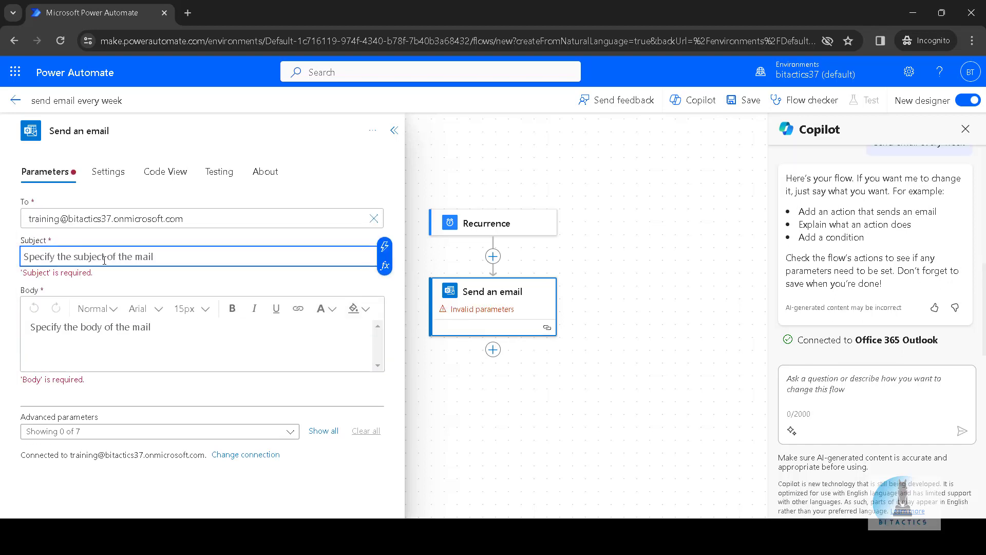
{"action": "type", "text": "Test"}
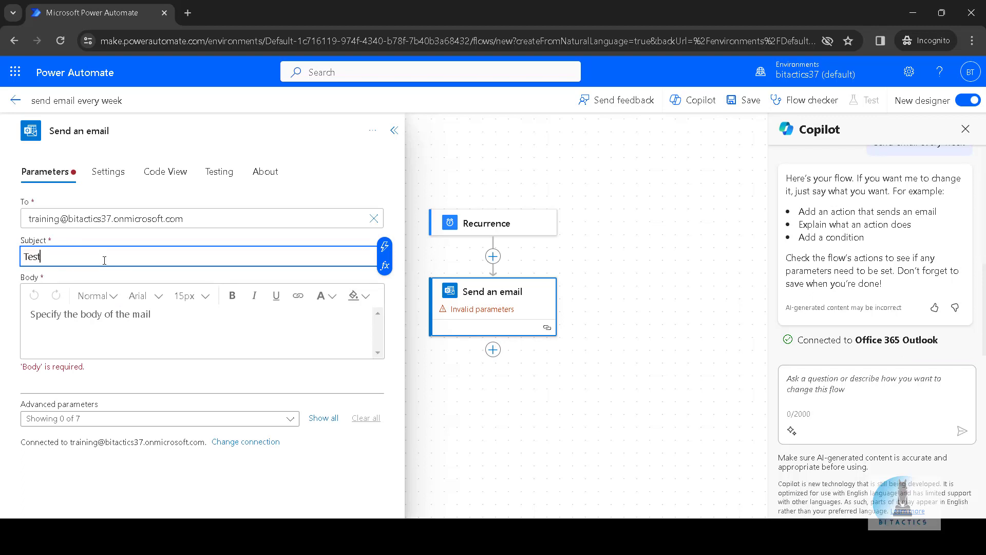
{"action": "type", "text": " Email"}
{"action": "left_click", "coordinate": [74, 327]}
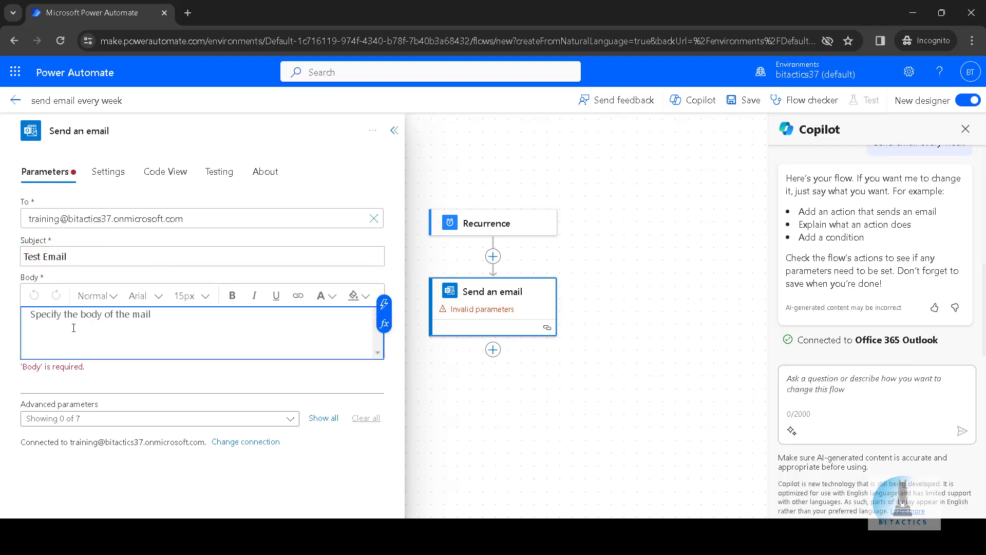
{"action": "type", "text": "Test Email Body"}
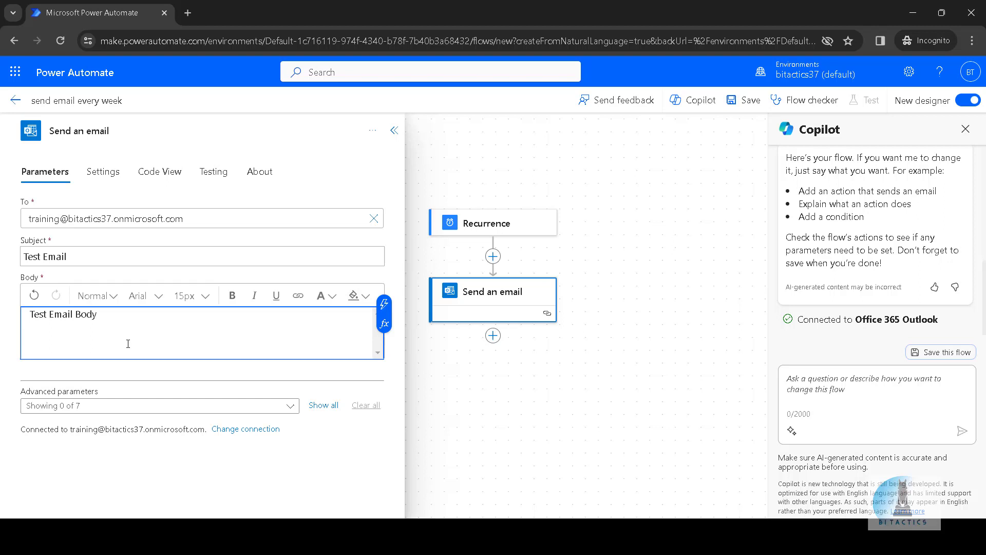
{"action": "left_click", "coordinate": [334, 465]}
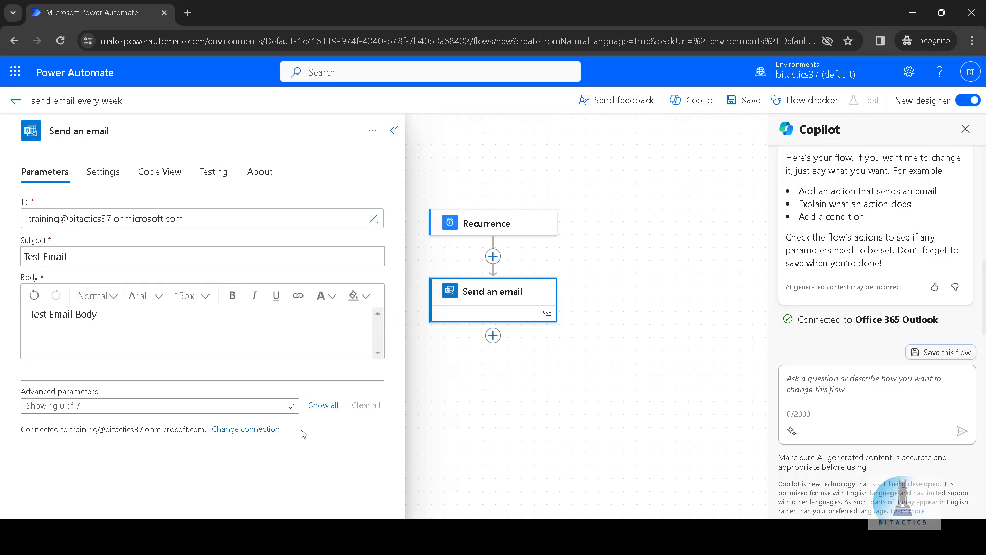
Show all advanced parameters of the Send an email action and save the flow.
{"action": "left_click", "coordinate": [325, 406]}
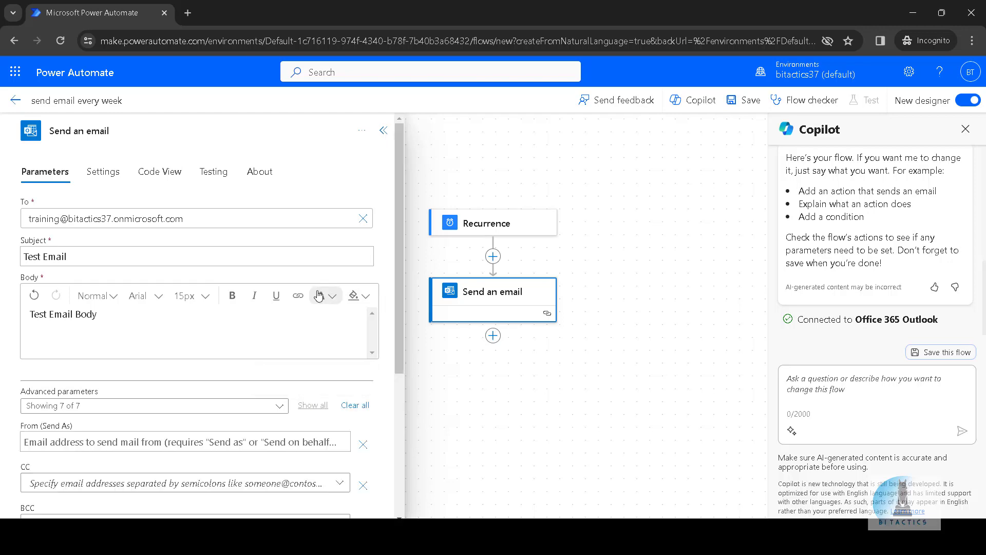
{"action": "scroll", "coordinate": [319, 293], "scroll_direction": "down", "scroll_amount": 5}
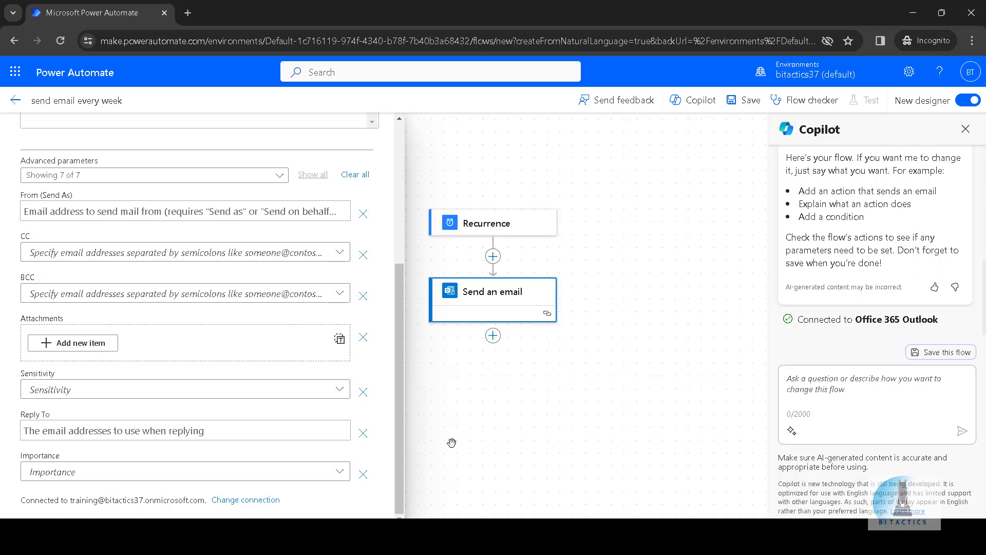
{"action": "left_click", "coordinate": [493, 223]}
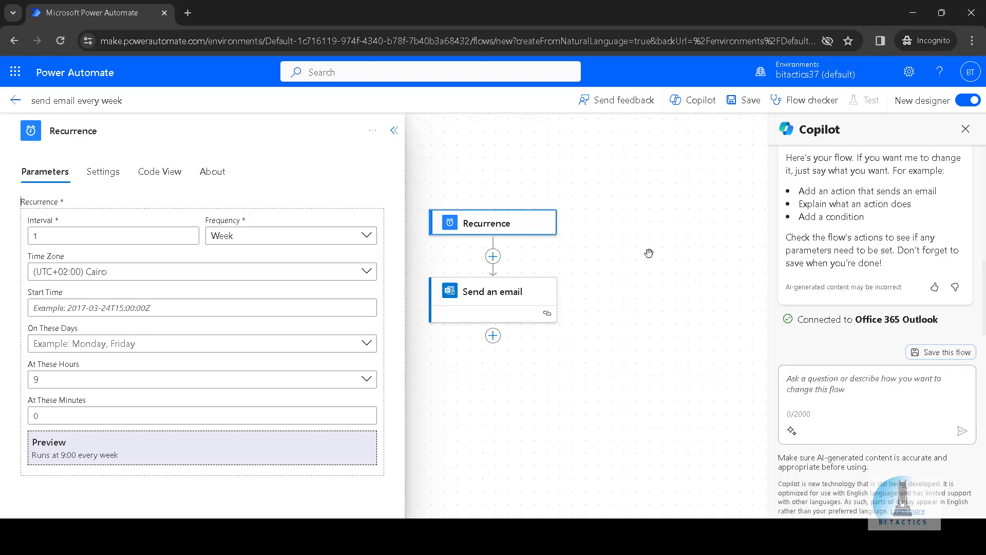
{"action": "left_click", "coordinate": [748, 103]}
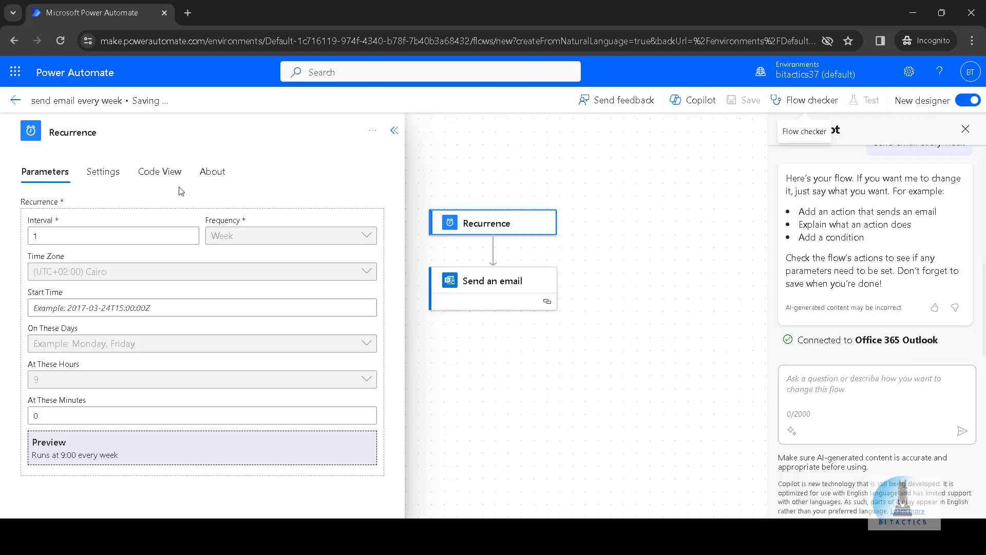
Collapse the Recurrence details, run a manual test of the flow, and close the run confirmation.
{"action": "left_click", "coordinate": [394, 130]}
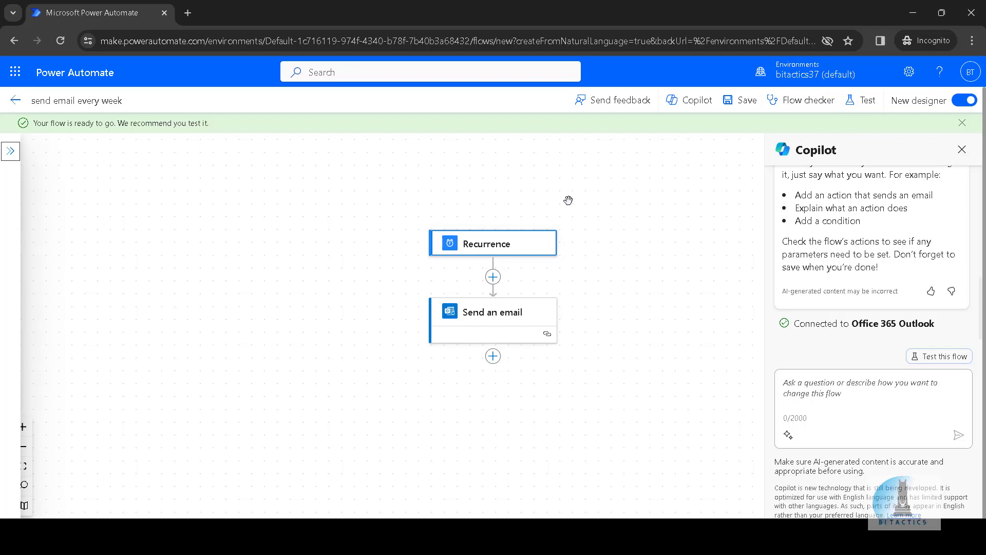
{"action": "left_click", "coordinate": [866, 100]}
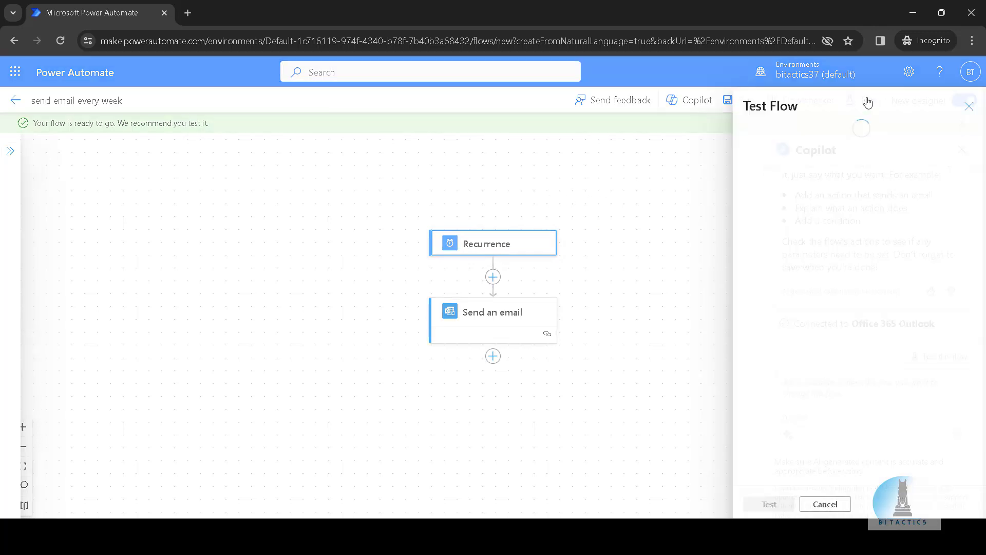
{"action": "left_click", "coordinate": [781, 138]}
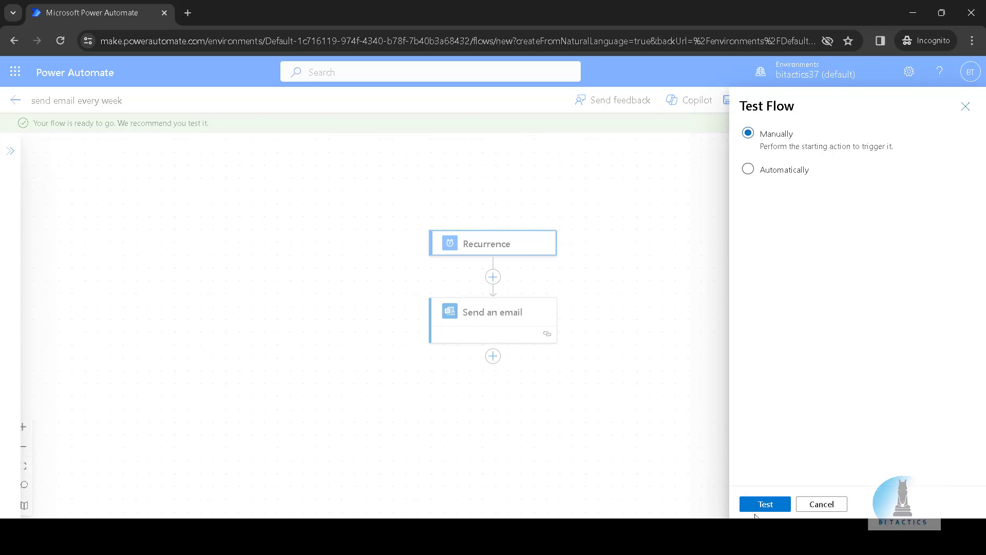
{"action": "left_click", "coordinate": [763, 506]}
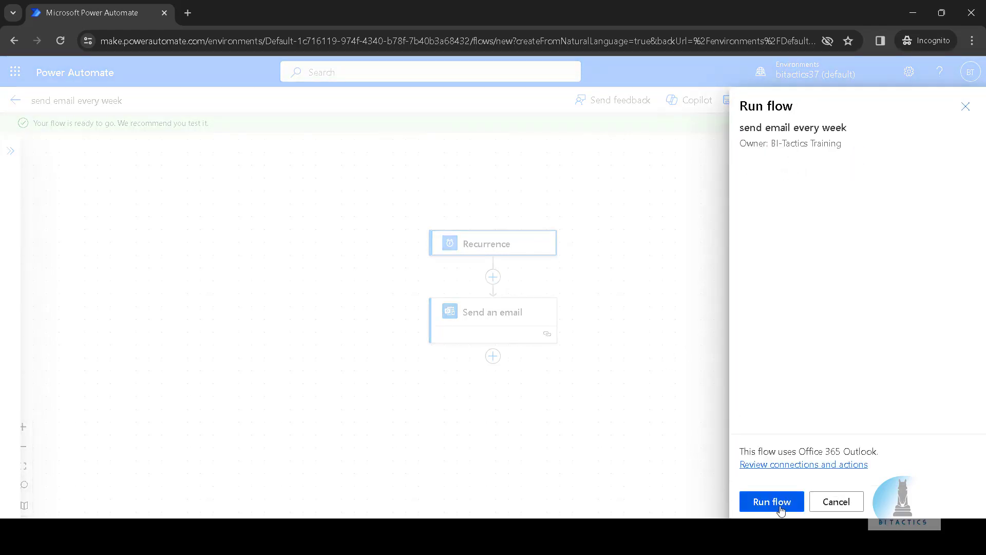
{"action": "left_click", "coordinate": [772, 501]}
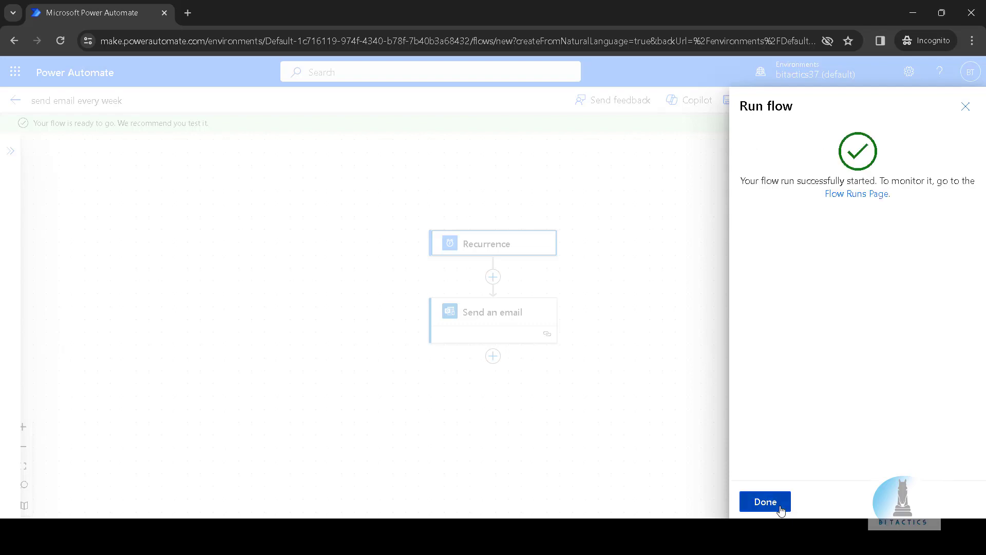
{"action": "left_click", "coordinate": [780, 506]}
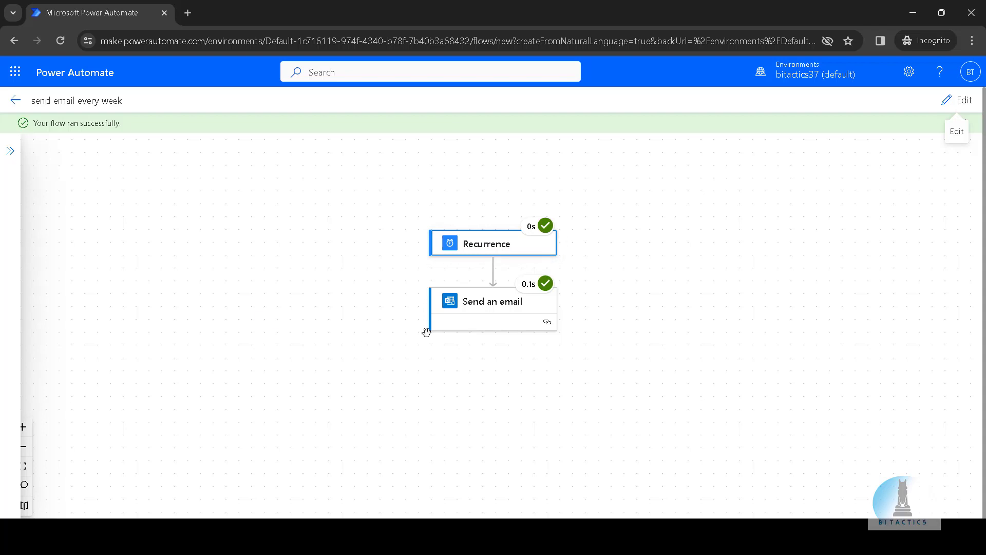
Check the received "Test Email" message in the Outlook inbox, then return to the flow run in Power Automate.
{"action": "mouse_move", "coordinate": [552, 227]}
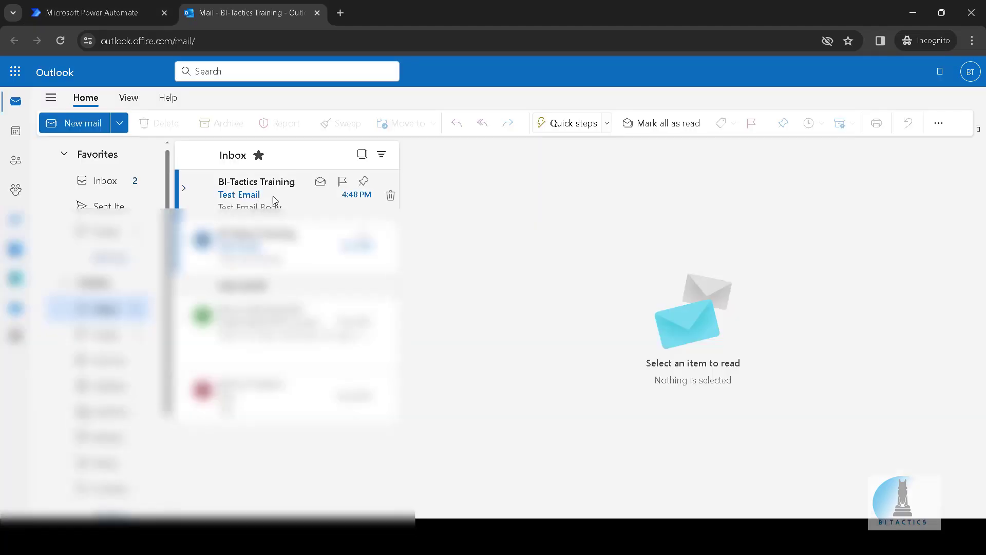
{"action": "left_click", "coordinate": [273, 196]}
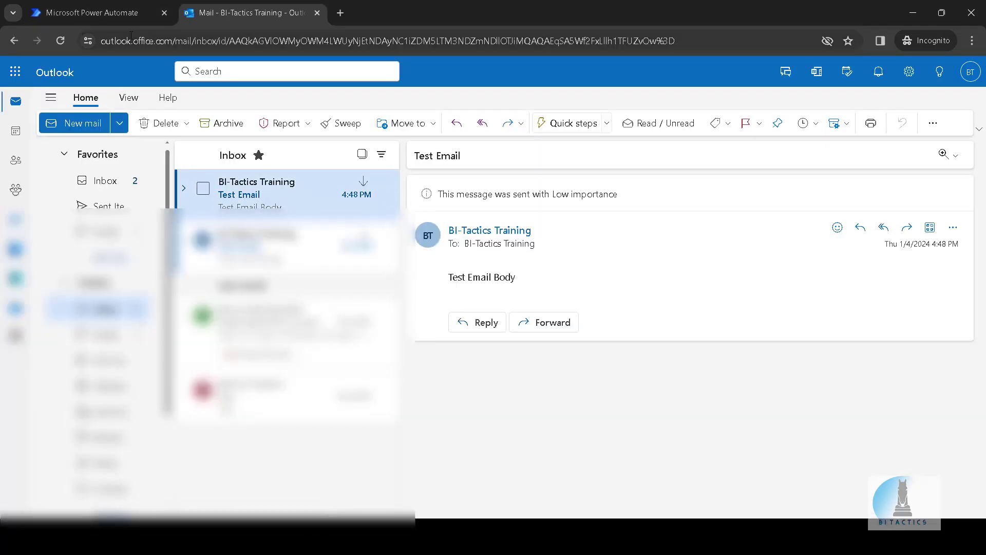
{"action": "left_click", "coordinate": [115, 13]}
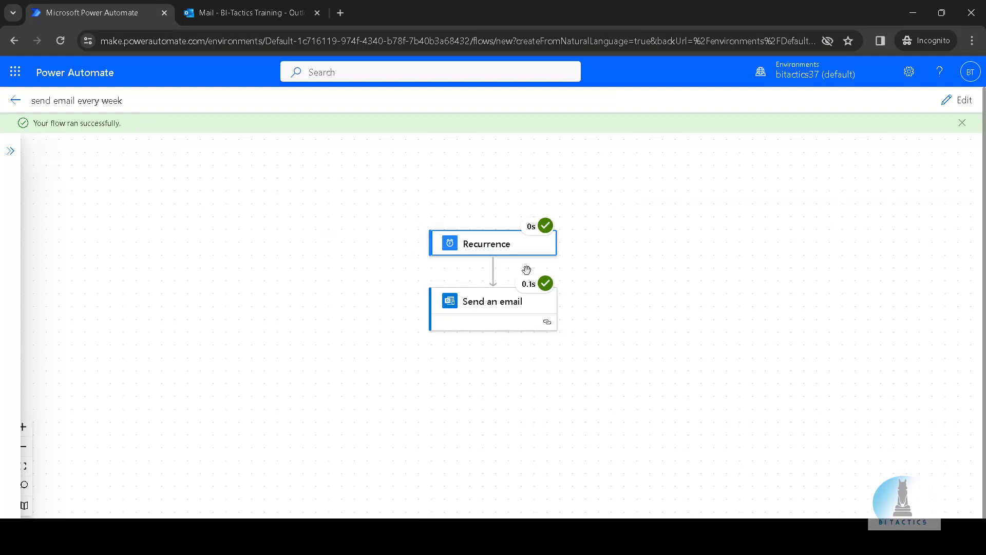